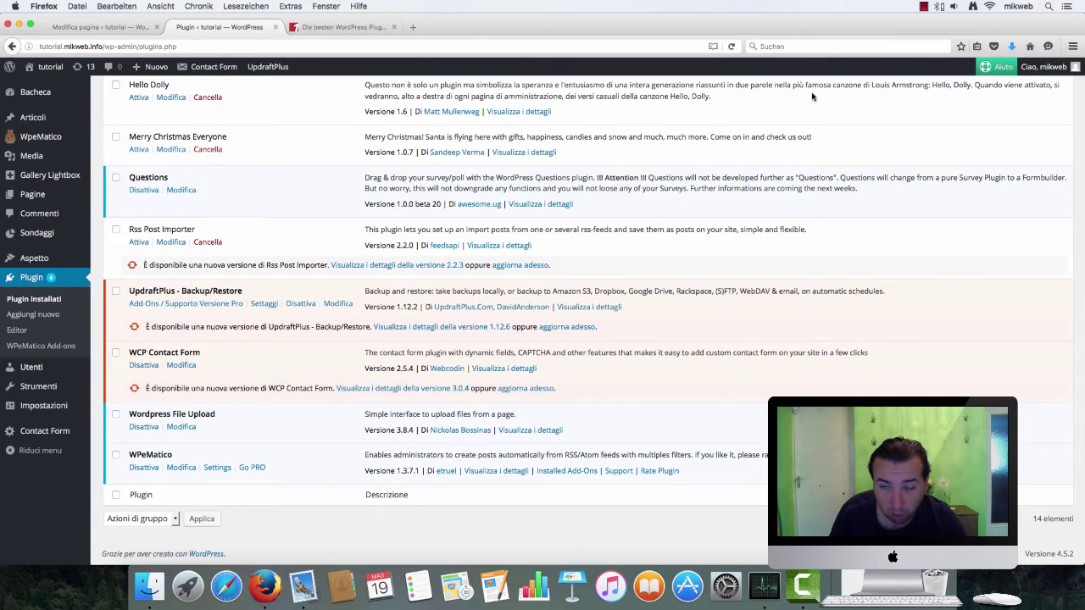
Open the Wordpress File Upload control panel and look through its Settings and File Browser pages.
{"action": "scroll", "coordinate": [509, 153], "scroll_direction": "down", "scroll_amount": 1}
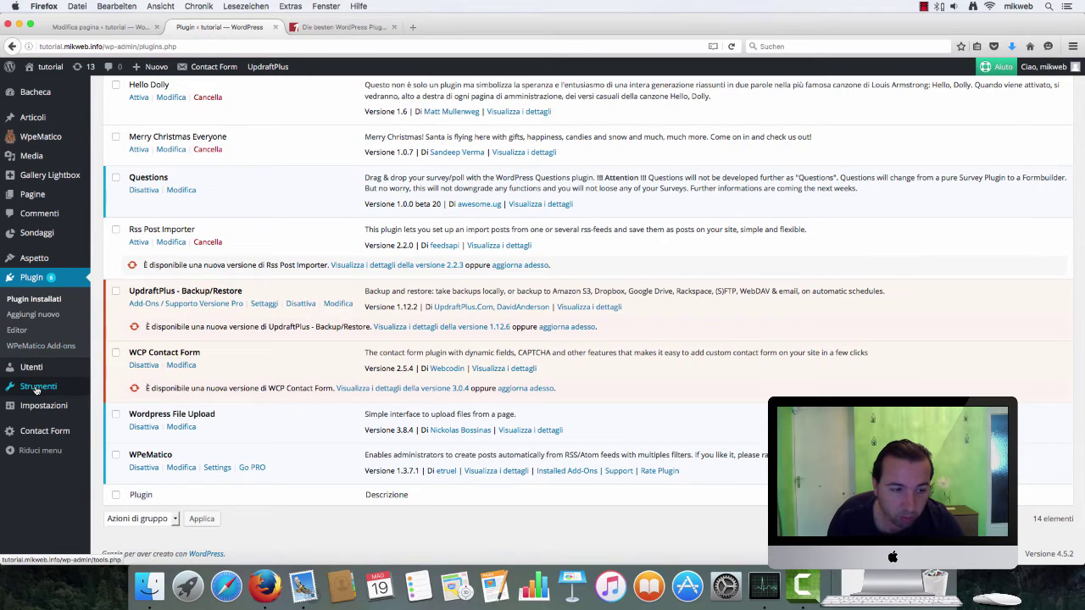
{"action": "mouse_move", "coordinate": [36, 390]}
{"action": "mouse_move", "coordinate": [36, 409]}
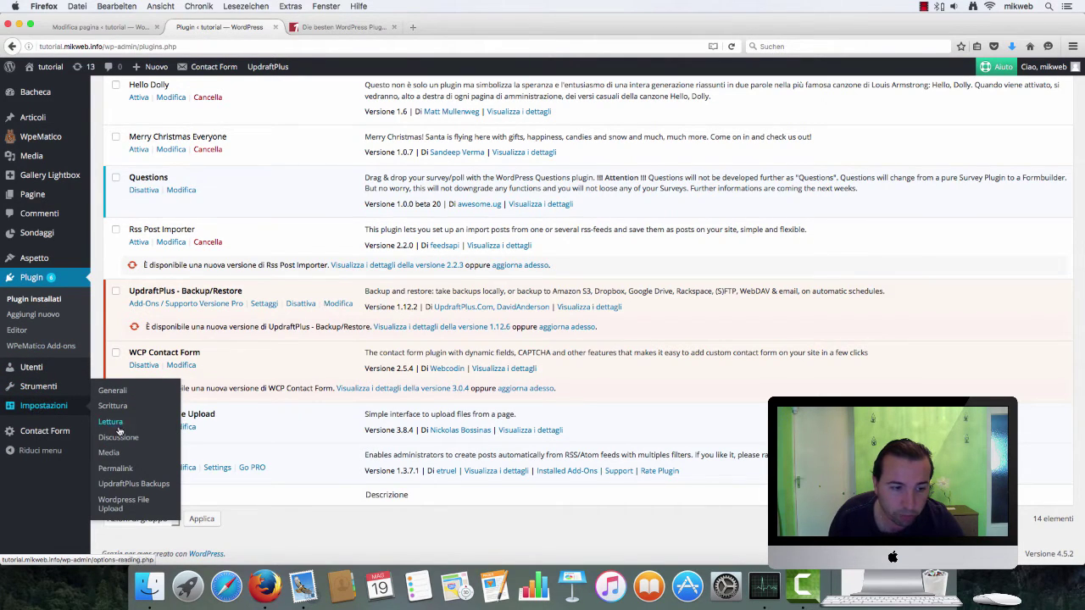
{"action": "left_click", "coordinate": [144, 505]}
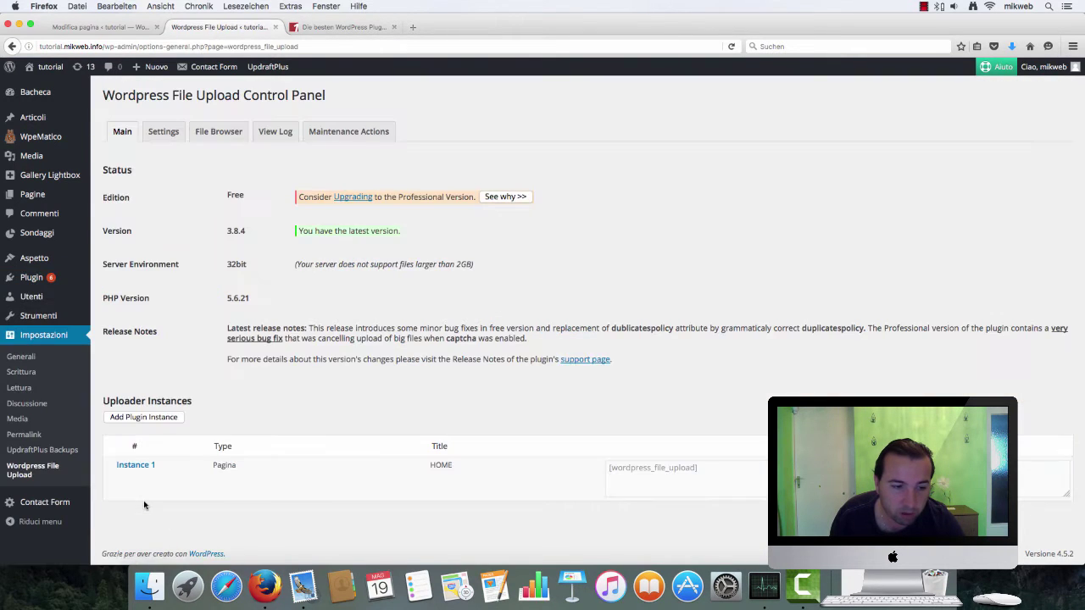
{"action": "left_click", "coordinate": [165, 133]}
{"action": "left_click", "coordinate": [213, 135]}
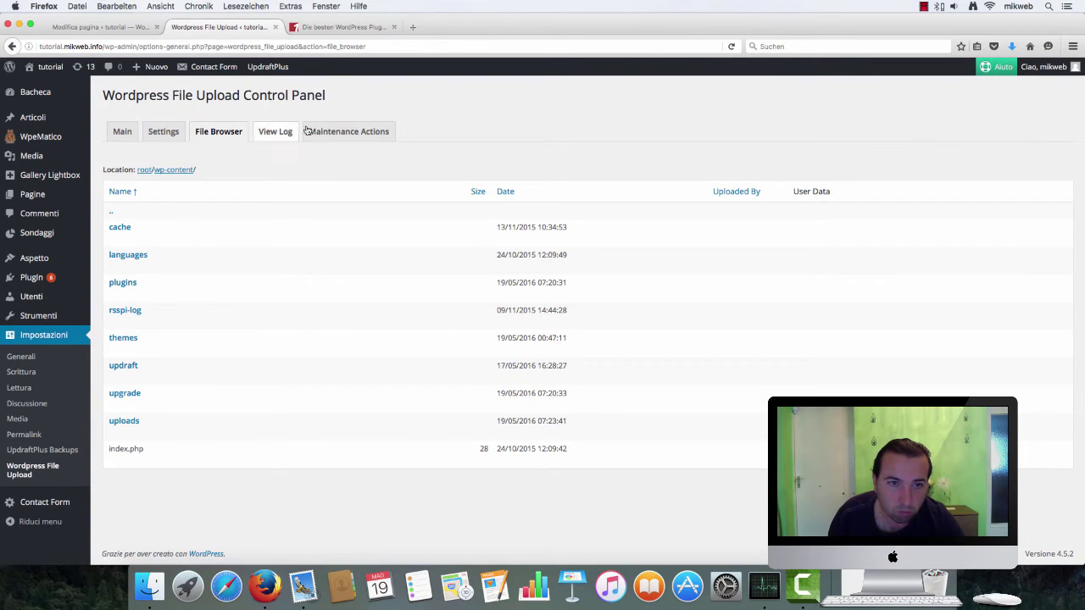
{"action": "left_click", "coordinate": [123, 133]}
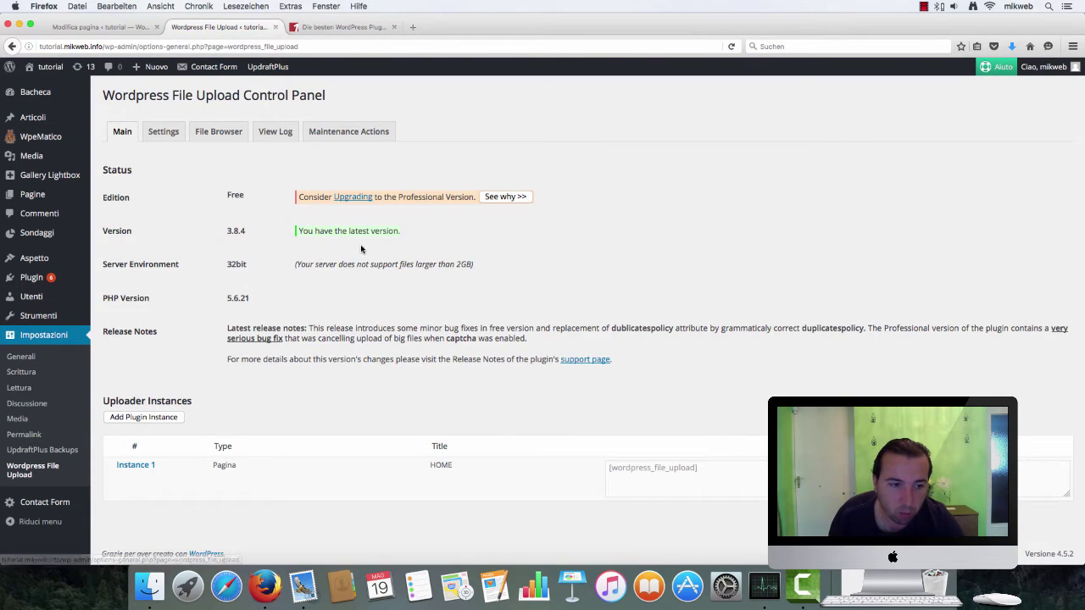
Add a new uploader instance to the page "conference".
{"action": "left_click", "coordinate": [141, 417]}
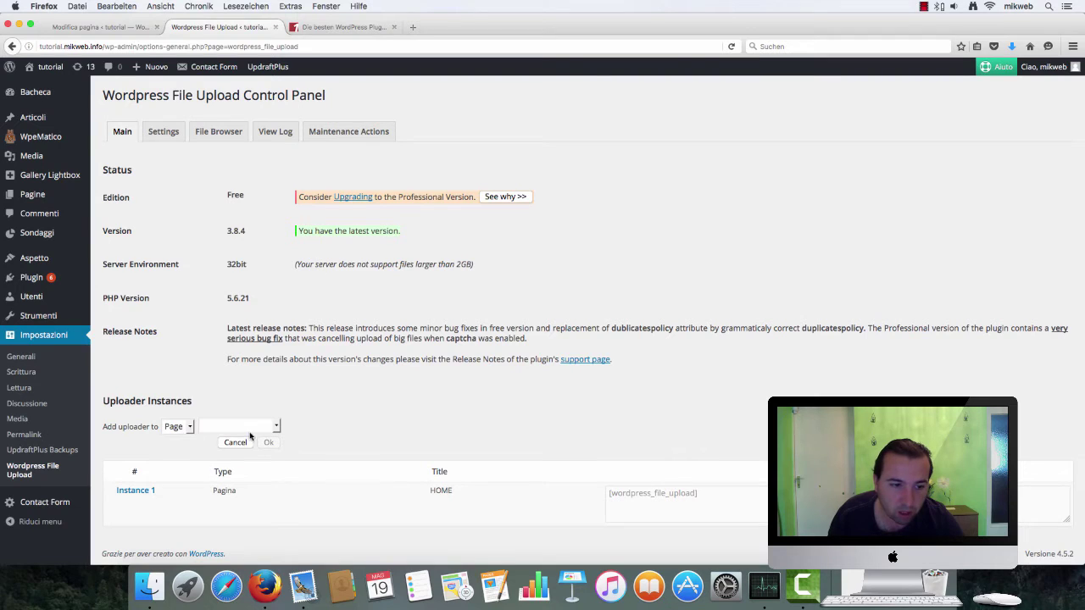
{"action": "left_click", "coordinate": [195, 430]}
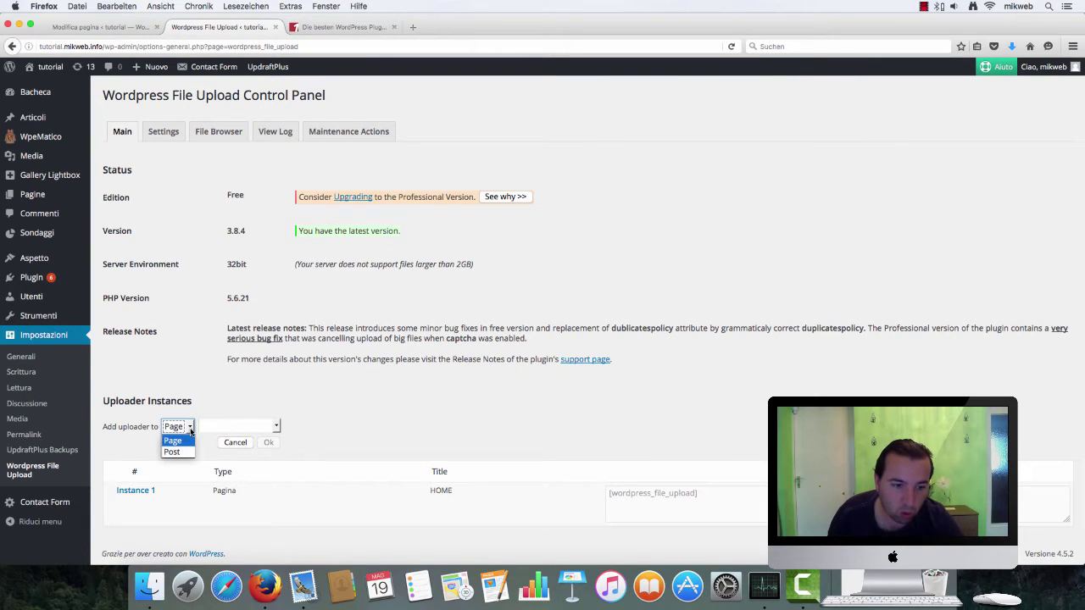
{"action": "left_click", "coordinate": [195, 430]}
{"action": "left_click", "coordinate": [273, 428]}
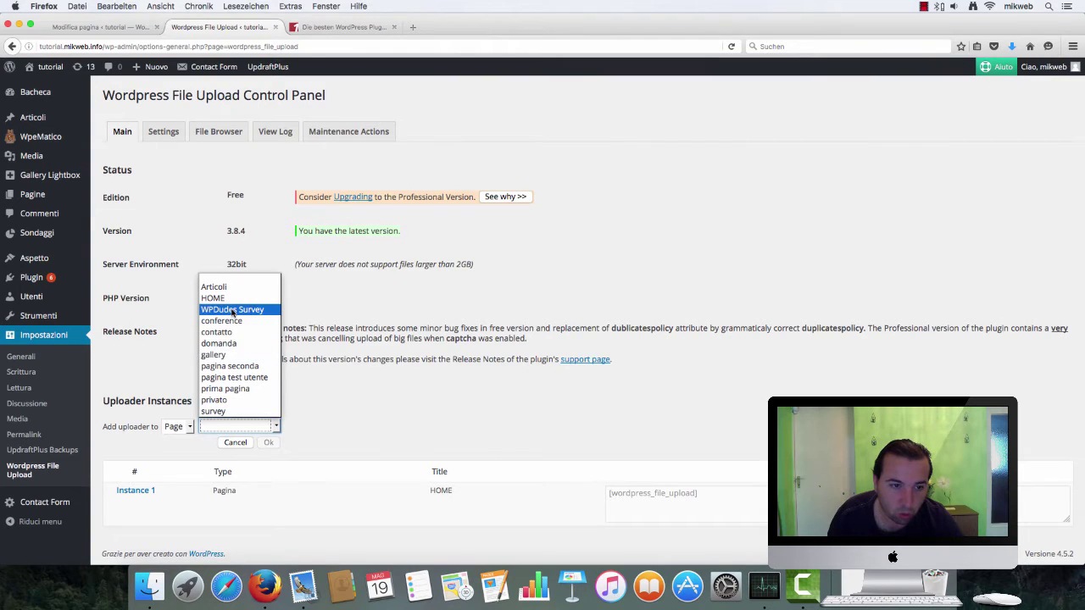
{"action": "left_click", "coordinate": [236, 322]}
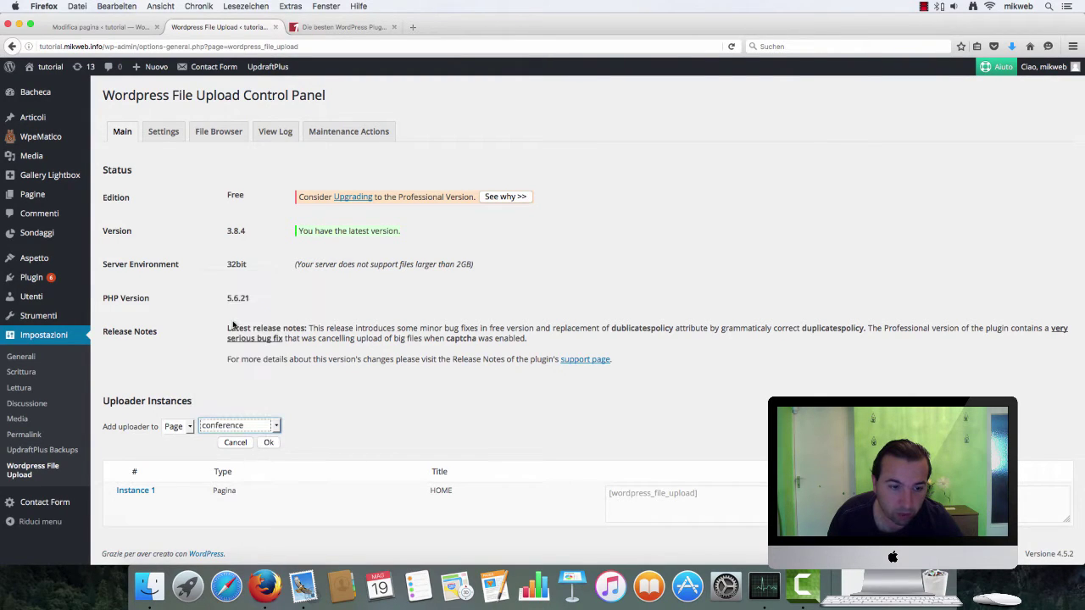
{"action": "left_click", "coordinate": [270, 443]}
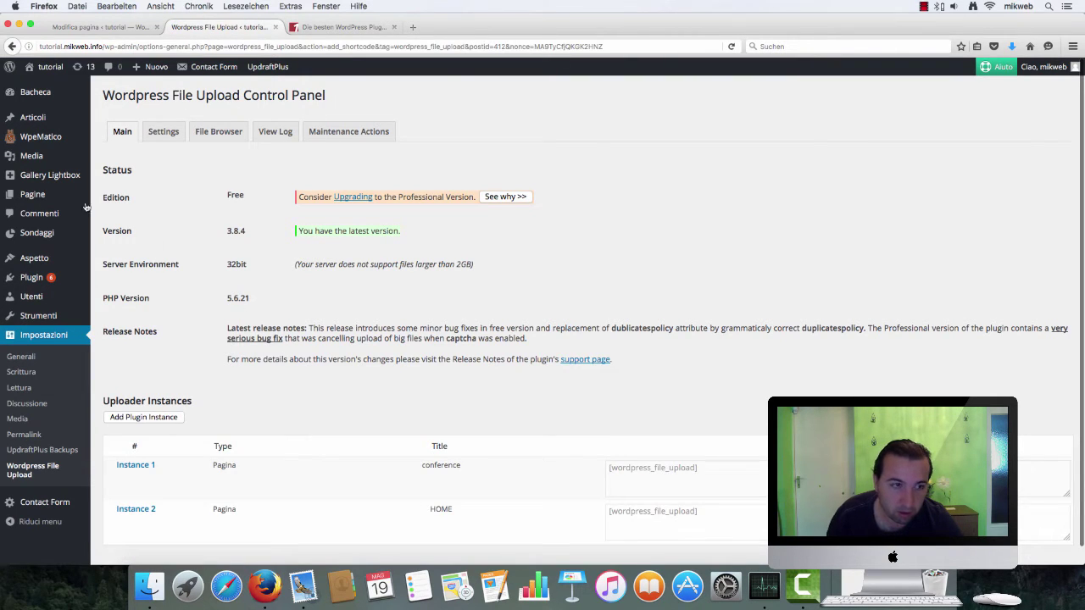
Open the "conference" page for editing and update it with the upload shortcode in its content.
{"action": "left_click", "coordinate": [40, 195]}
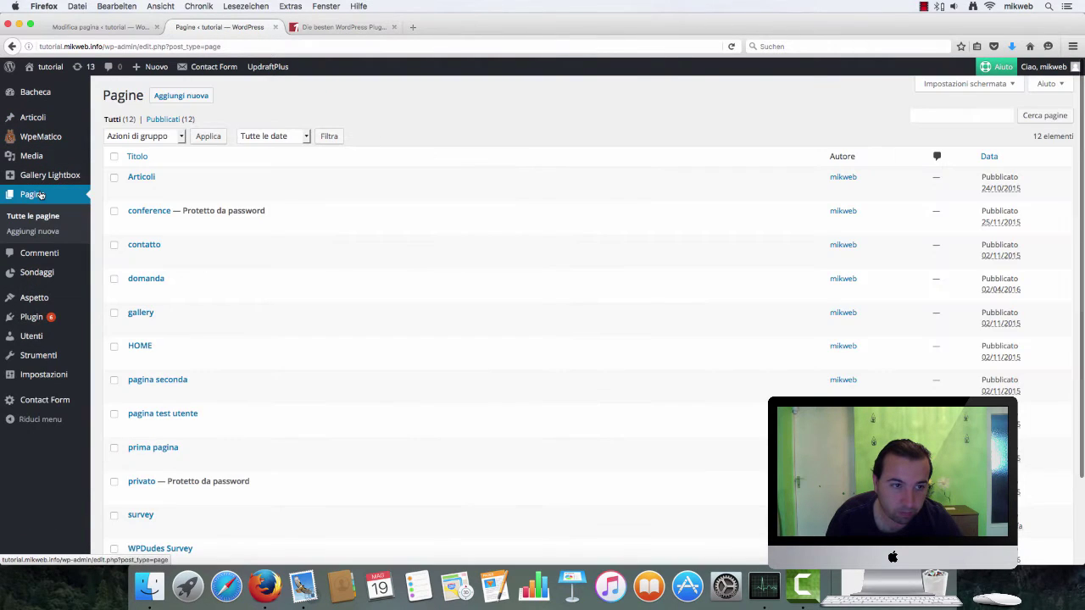
{"action": "left_click", "coordinate": [143, 227]}
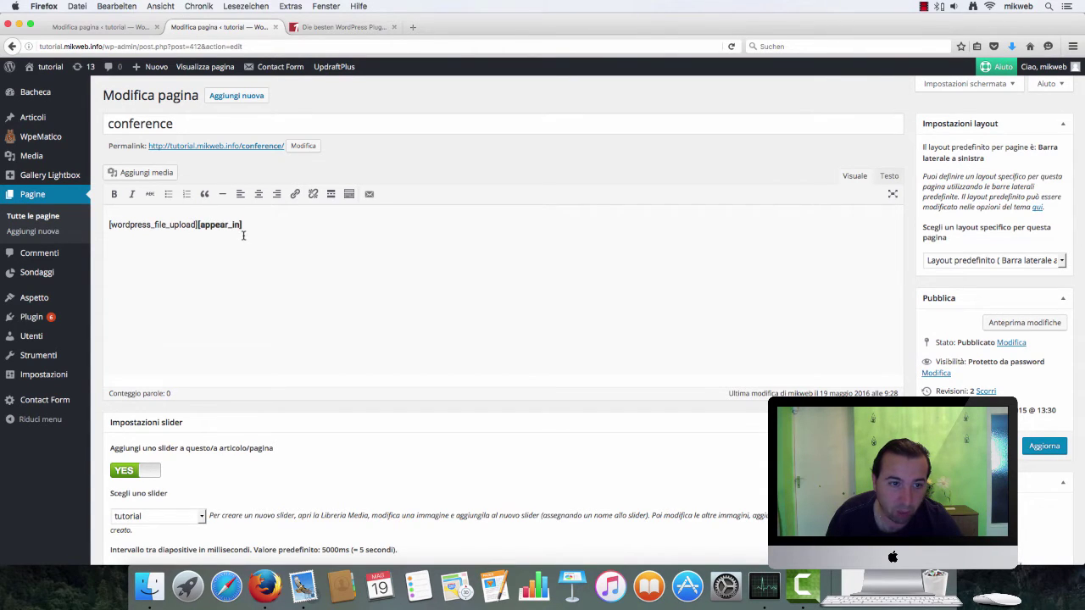
{"action": "left_click", "coordinate": [1048, 447]}
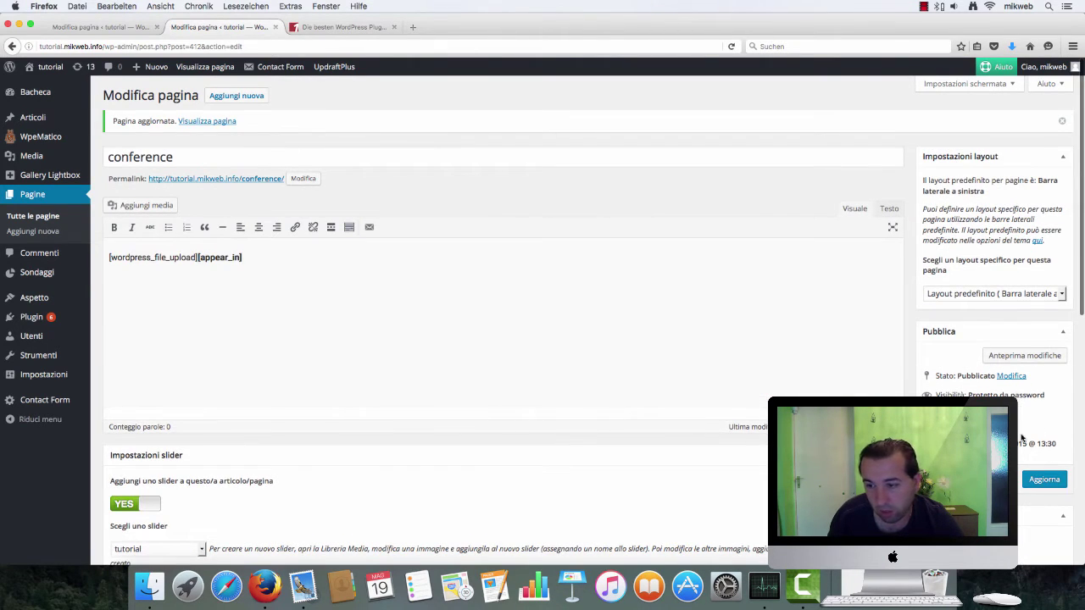
Preview the "conference" page and unlock its protected content by entering the page password.
{"action": "scroll", "coordinate": [1019, 457], "scroll_direction": "down", "scroll_amount": 2}
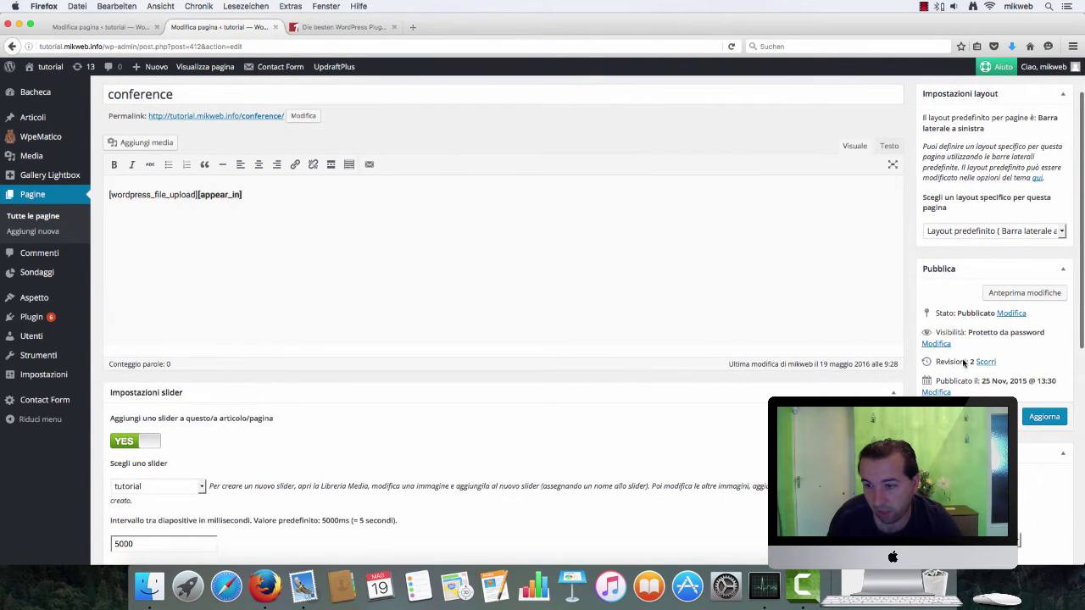
{"action": "left_click", "coordinate": [1035, 296]}
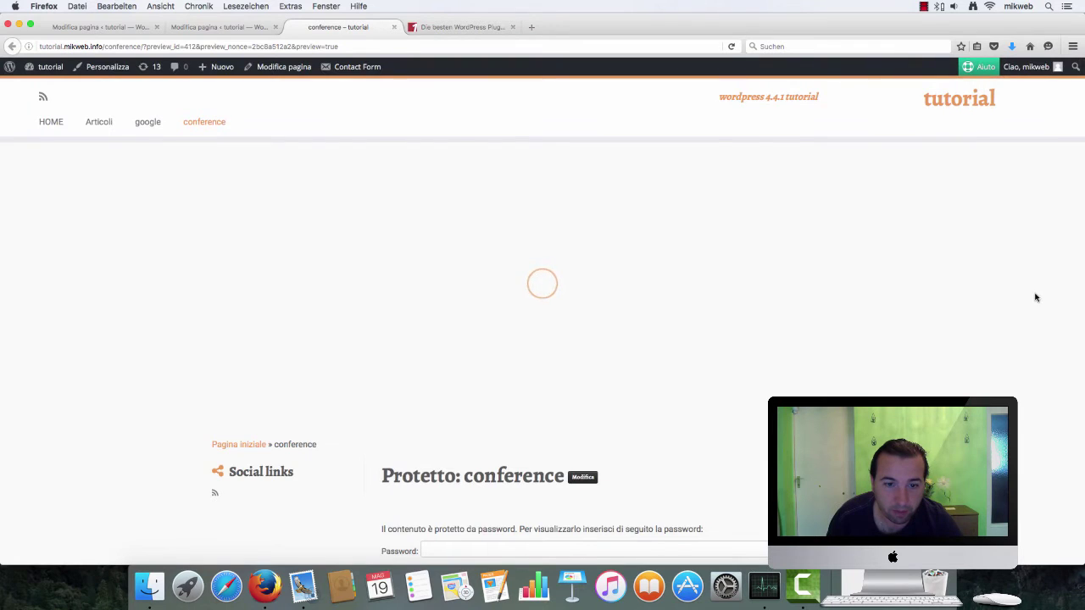
{"action": "scroll", "coordinate": [631, 234], "scroll_direction": "down", "scroll_amount": 3}
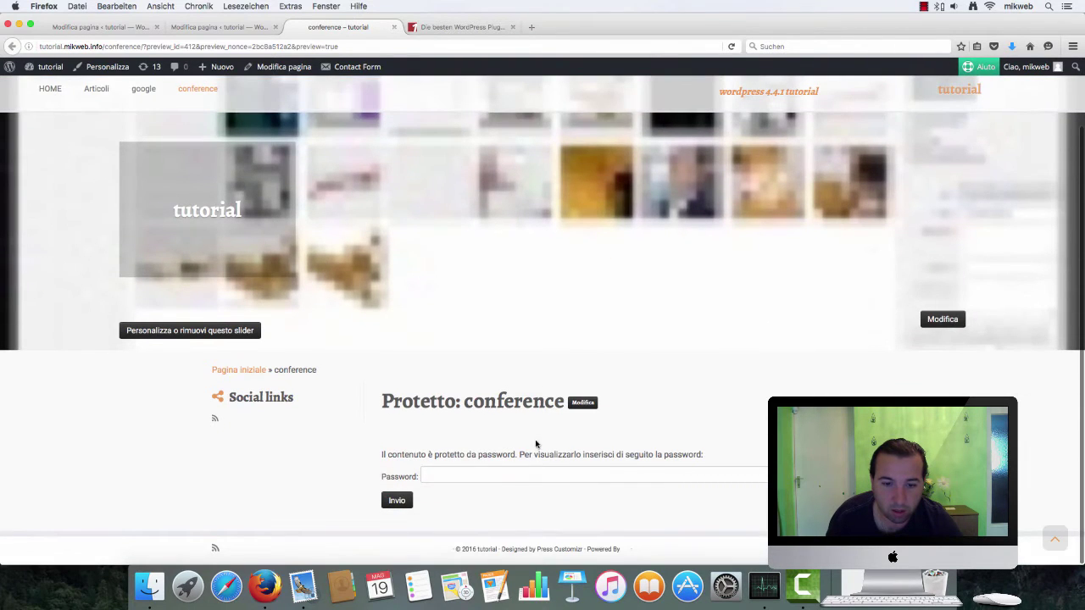
{"action": "left_click", "coordinate": [506, 474]}
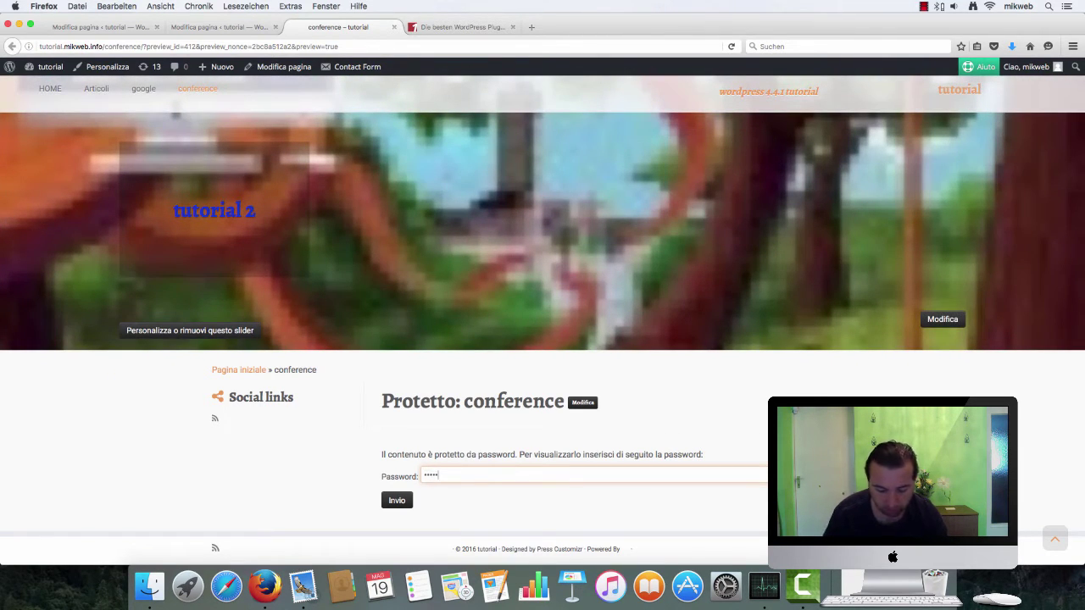
{"action": "key", "text": "Return"}
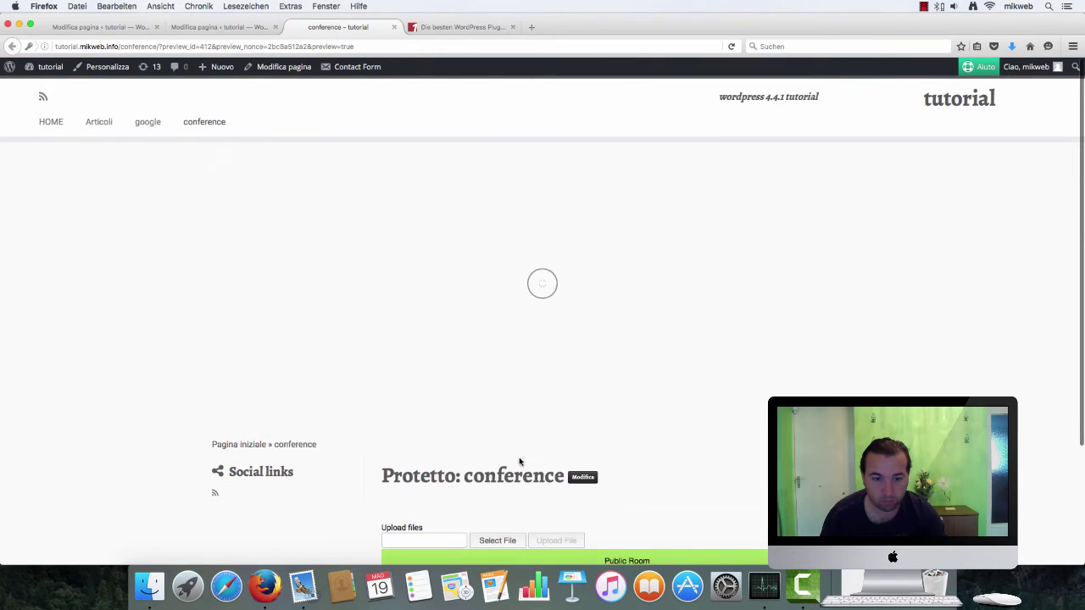
Upload the file images.jpeg from the Scrivania folder through the page's upload form.
{"action": "scroll", "coordinate": [636, 428], "scroll_direction": "down", "scroll_amount": 3}
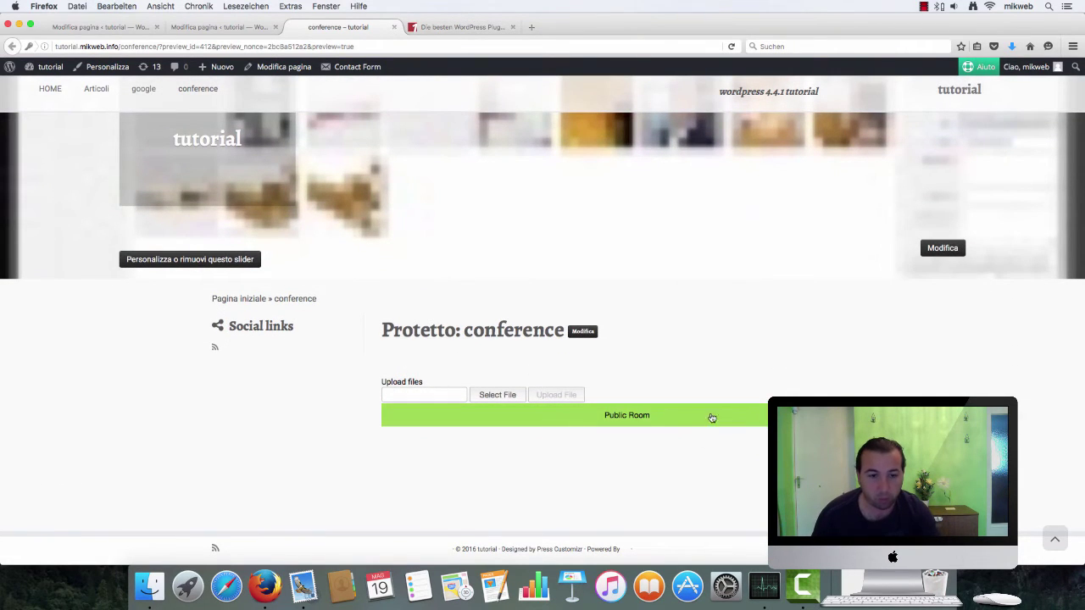
{"action": "left_click", "coordinate": [498, 395]}
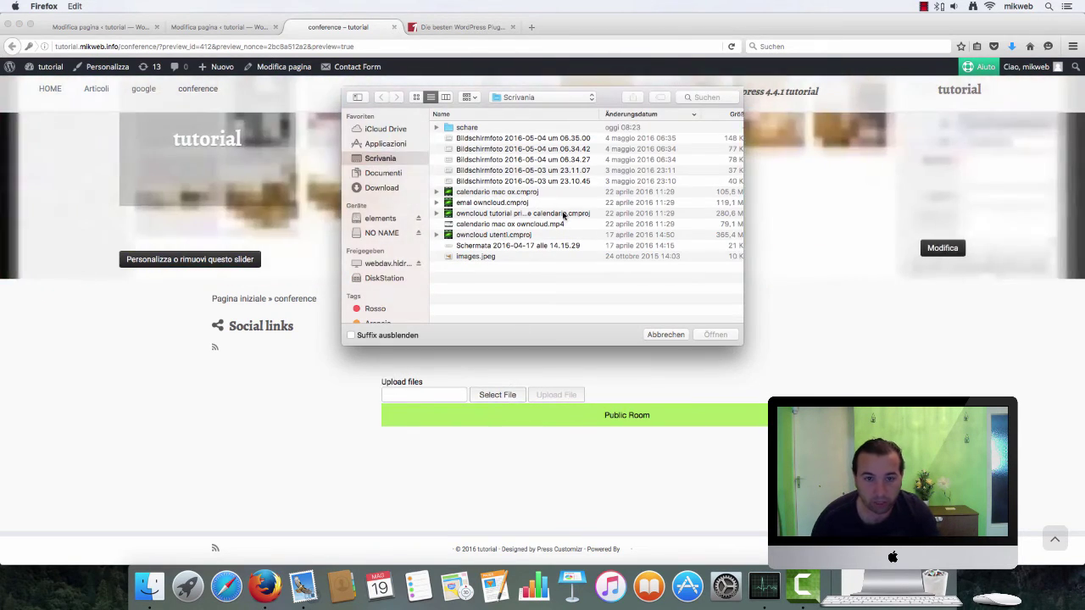
{"action": "left_click", "coordinate": [467, 256]}
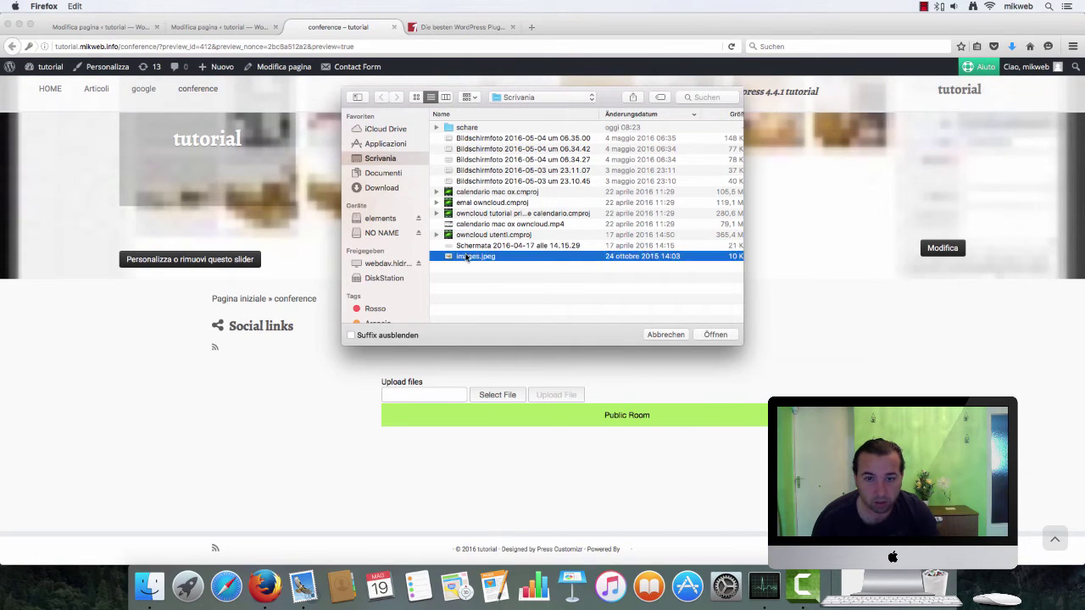
{"action": "left_click", "coordinate": [715, 335]}
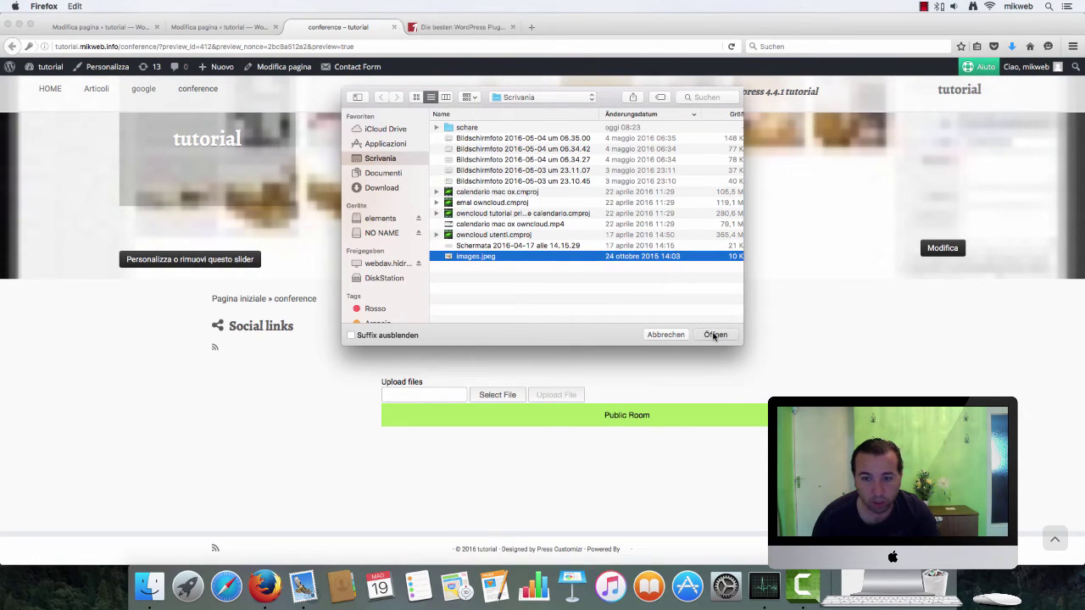
{"action": "left_click", "coordinate": [580, 393]}
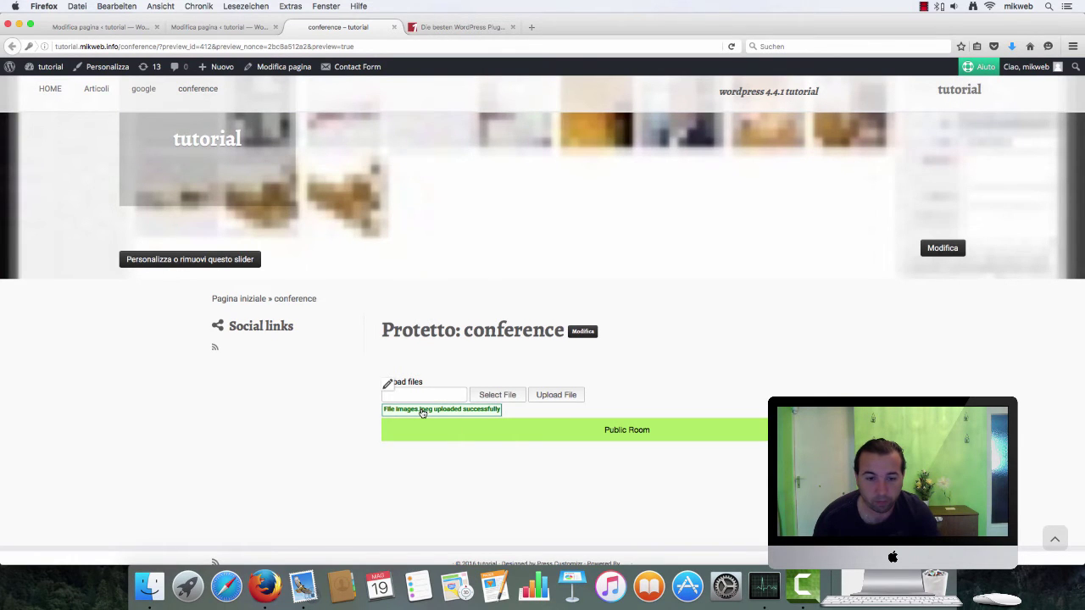
Return to the site's dashboard and open the upload log of the Wordpress File Upload plugin.
{"action": "left_click", "coordinate": [50, 66]}
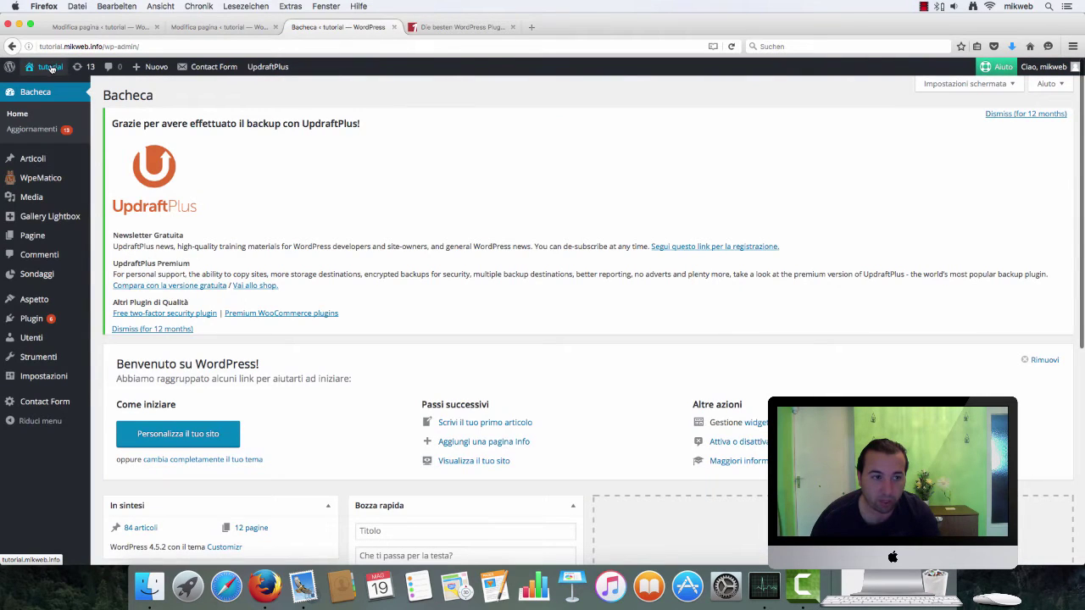
{"action": "mouse_move", "coordinate": [57, 409]}
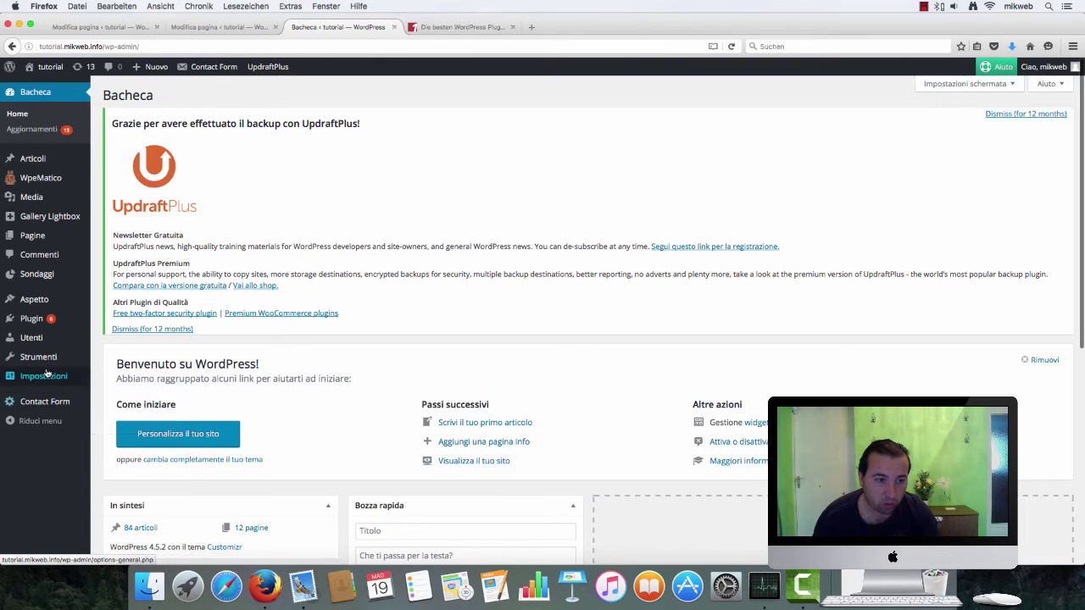
{"action": "mouse_move", "coordinate": [47, 378]}
{"action": "left_click", "coordinate": [134, 493]}
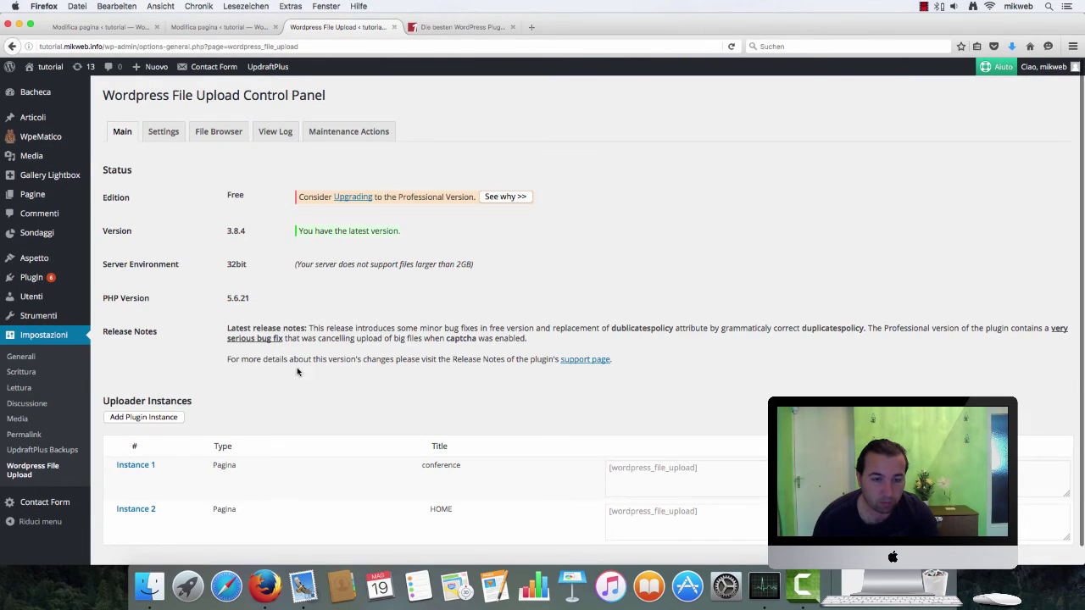
{"action": "left_click", "coordinate": [283, 134]}
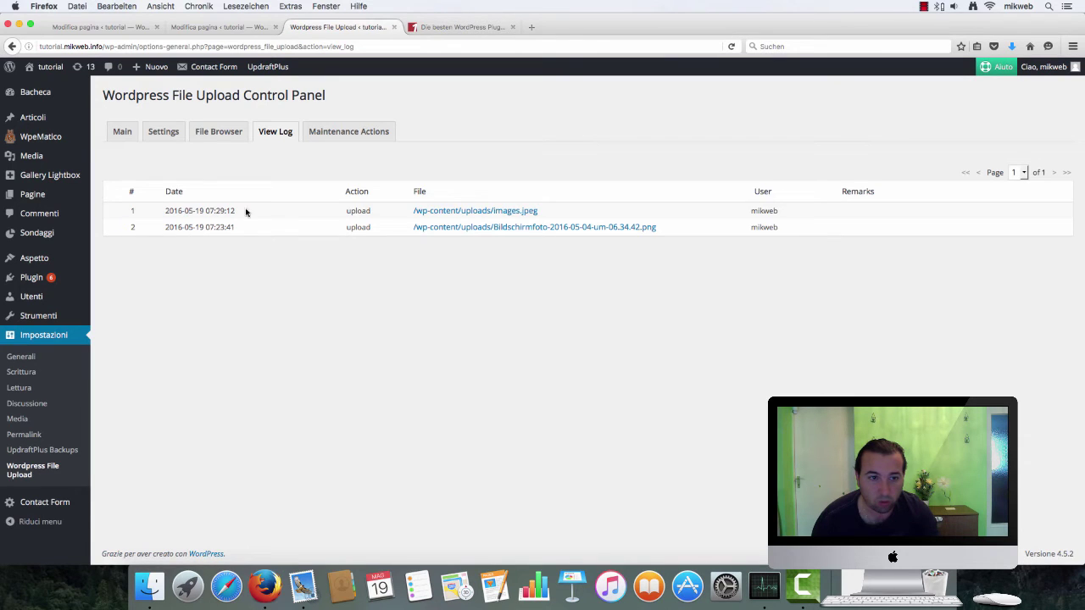
Examine the upload details and file history of images.jpeg, and return to the plugin's main page.
{"action": "left_click", "coordinate": [517, 213]}
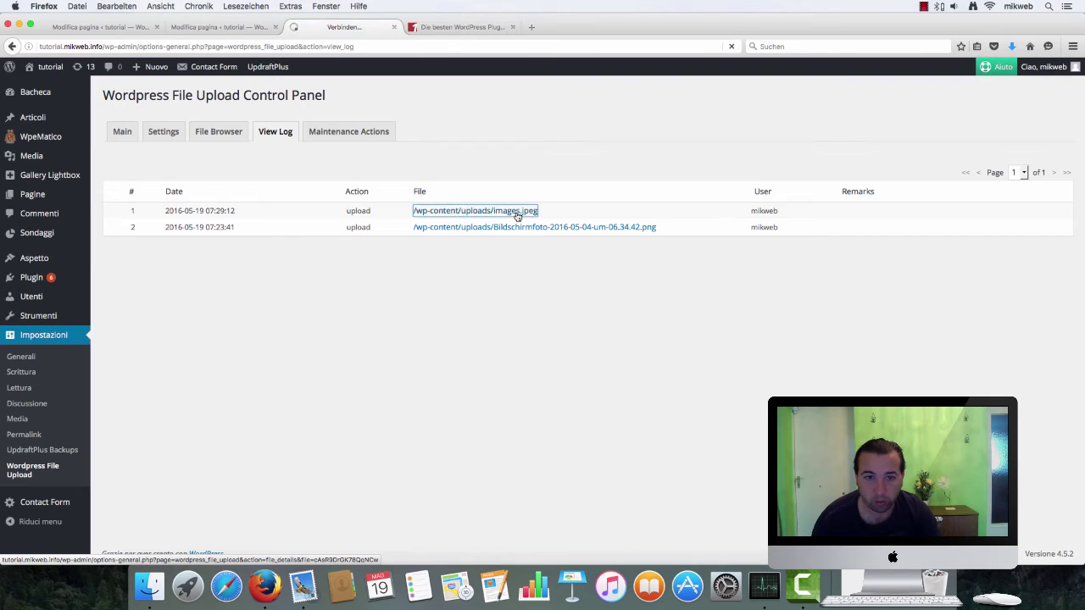
{"action": "scroll", "coordinate": [468, 240], "scroll_direction": "down", "scroll_amount": 2}
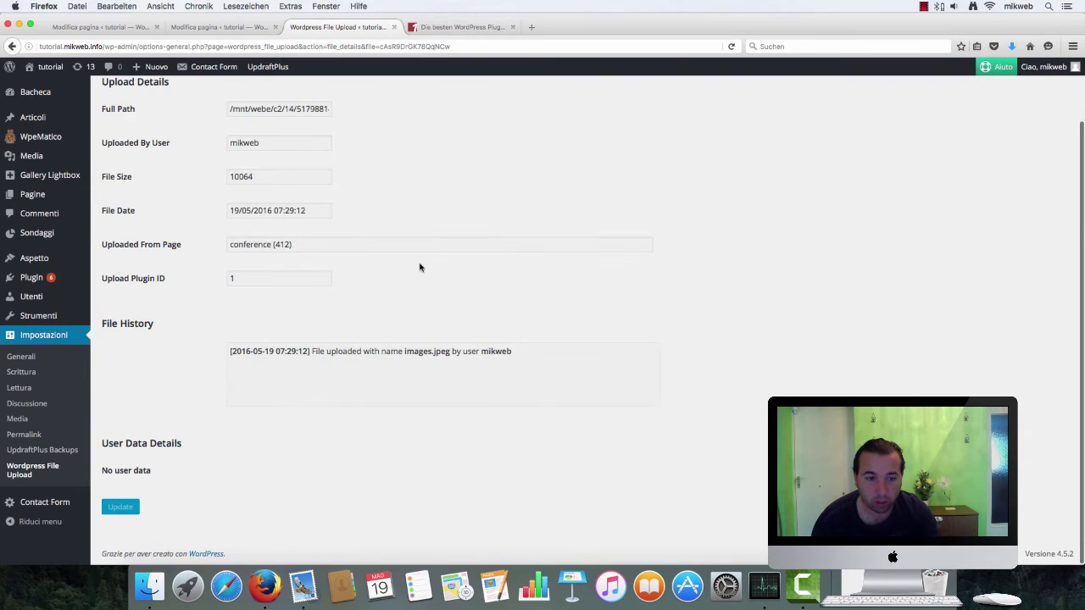
{"action": "scroll", "coordinate": [346, 249], "scroll_direction": "up", "scroll_amount": 2}
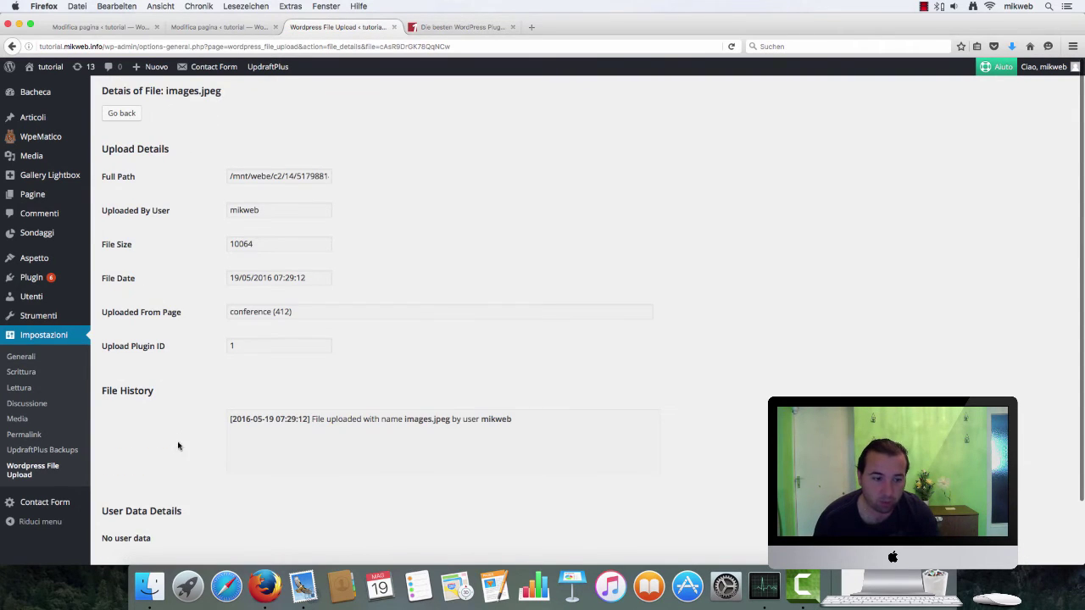
{"action": "scroll", "coordinate": [178, 446], "scroll_direction": "down", "scroll_amount": 1}
{"action": "scroll", "coordinate": [310, 253], "scroll_direction": "down", "scroll_amount": 1}
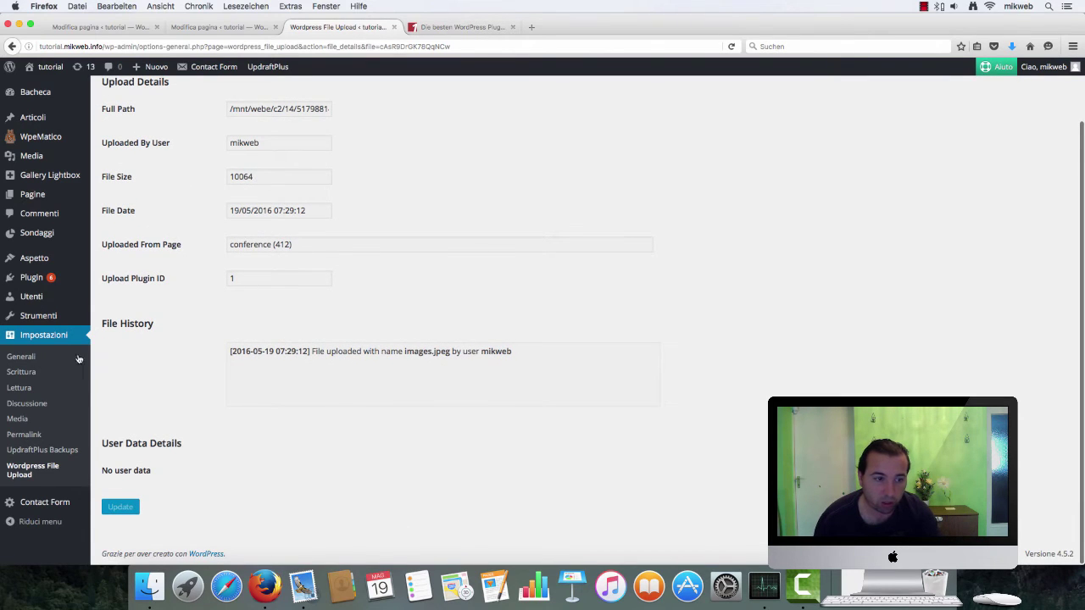
{"action": "scroll", "coordinate": [122, 389], "scroll_direction": "up", "scroll_amount": 2}
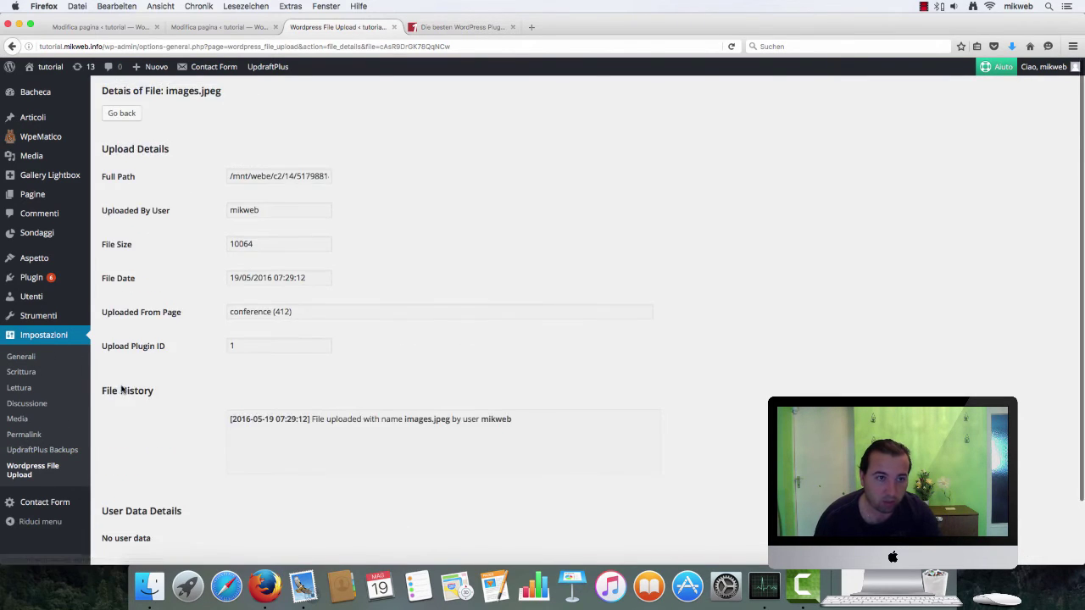
{"action": "scroll", "coordinate": [122, 389], "scroll_direction": "down", "scroll_amount": 2}
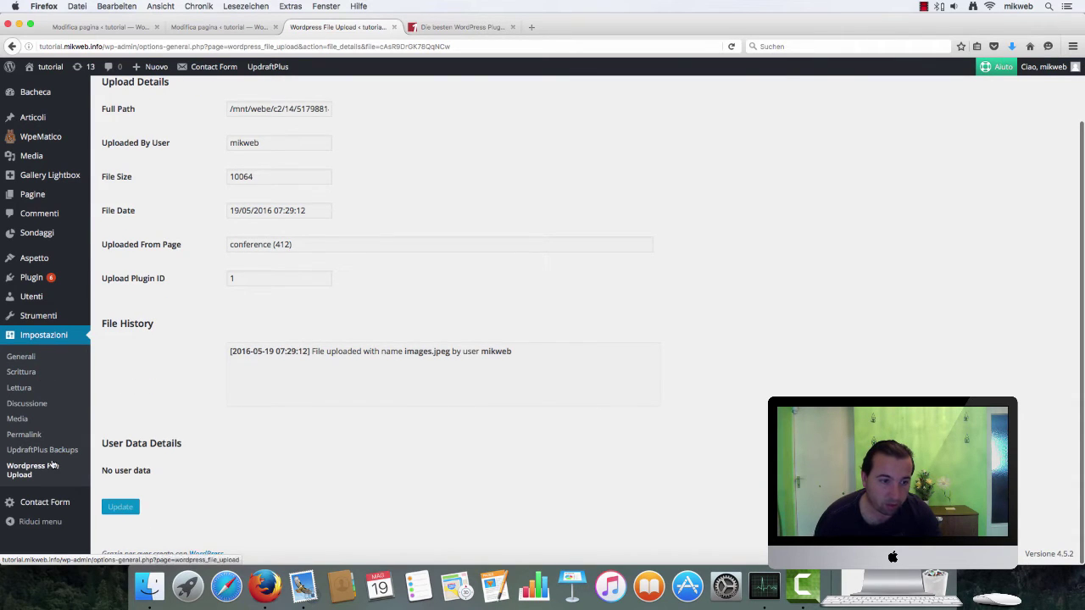
{"action": "scroll", "coordinate": [52, 339], "scroll_direction": "up", "scroll_amount": 1}
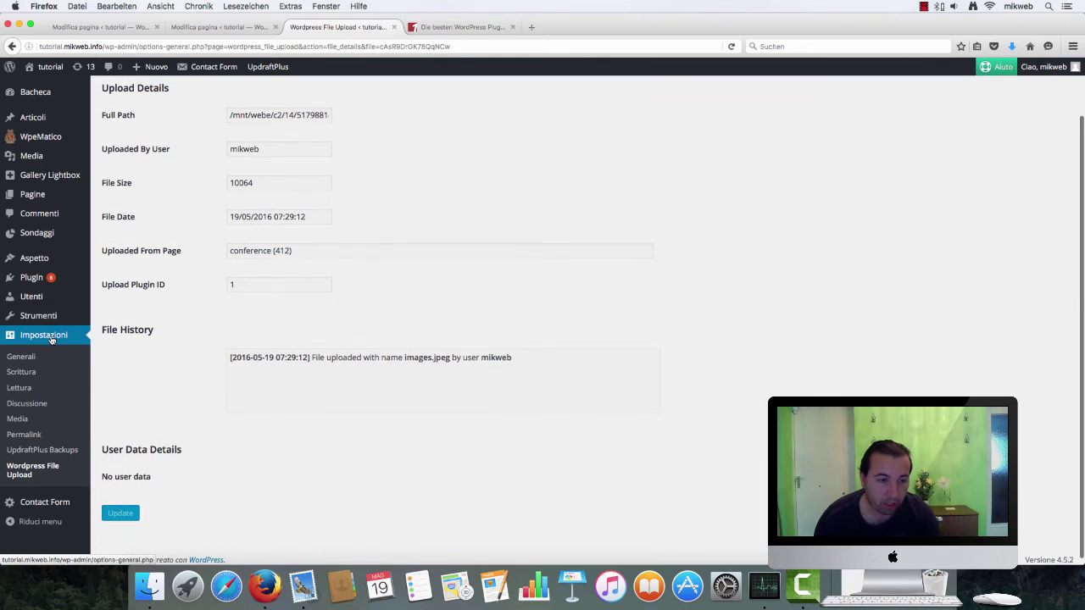
{"action": "left_click", "coordinate": [47, 472]}
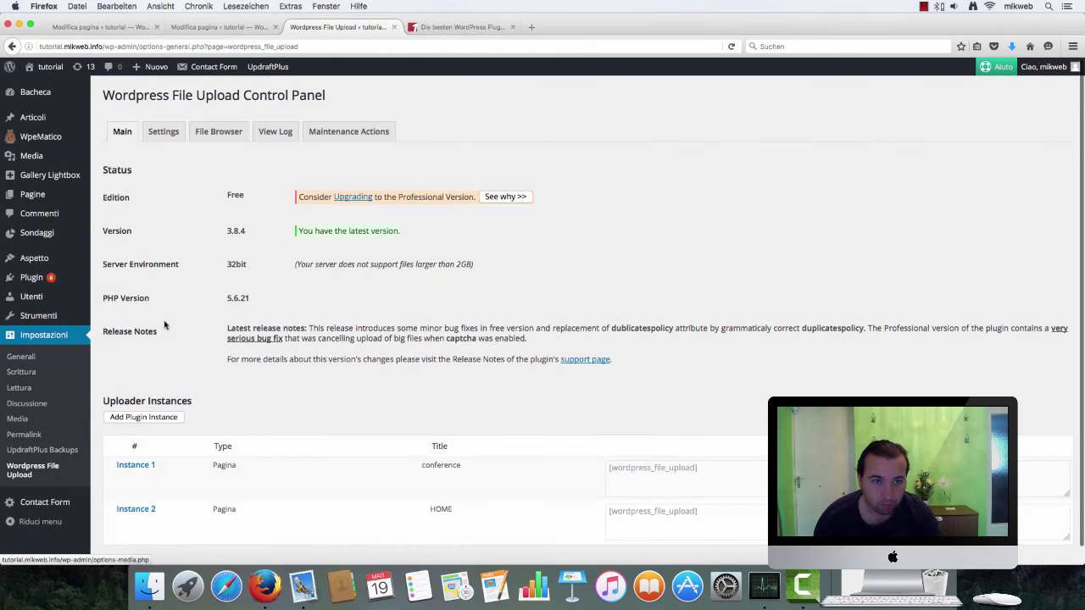
Browse to the wp-content/uploads folder in the plugin's file browser and download images.jpeg, saving the file.
{"action": "left_click", "coordinate": [222, 137]}
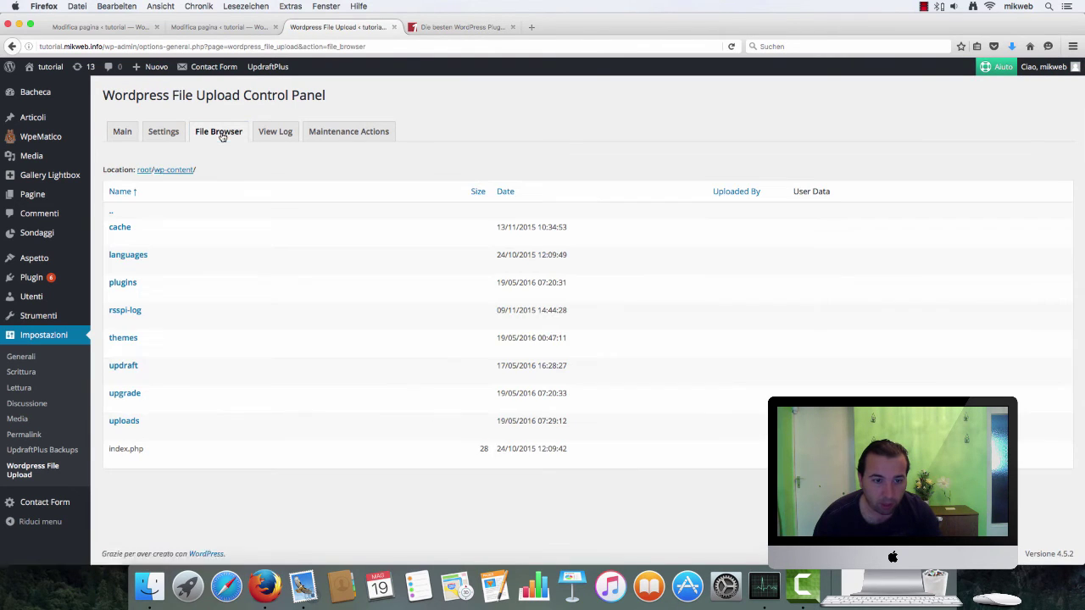
{"action": "left_click", "coordinate": [131, 424]}
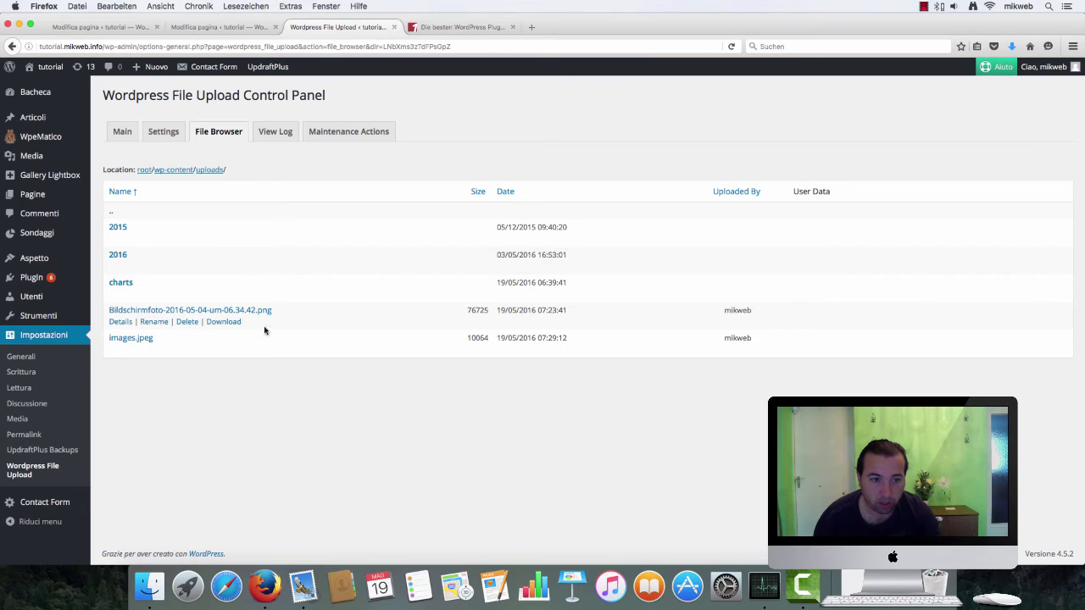
{"action": "mouse_move", "coordinate": [255, 356]}
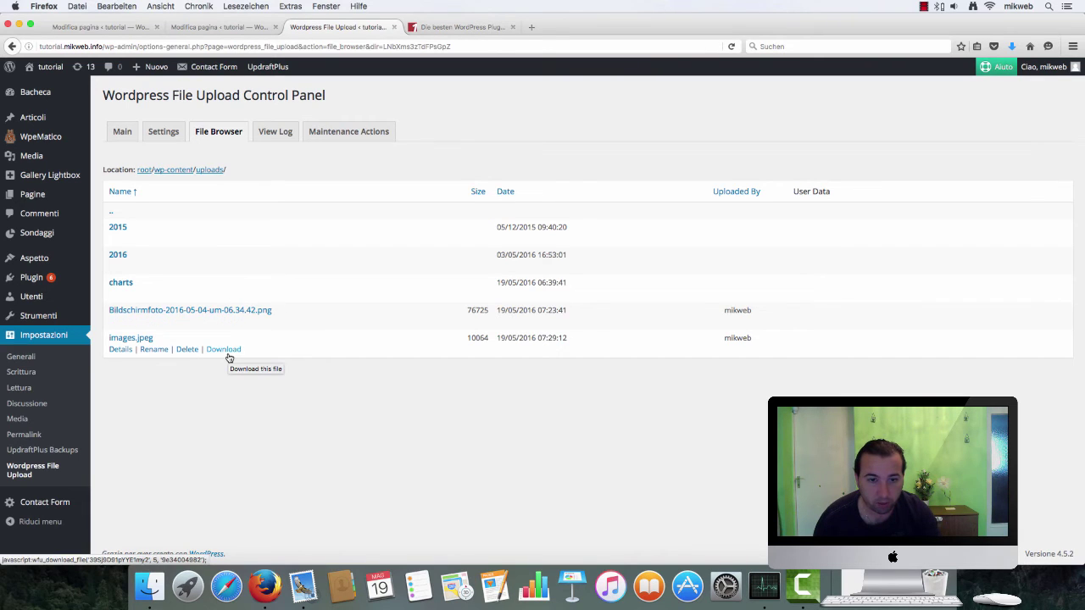
{"action": "left_click", "coordinate": [225, 350]}
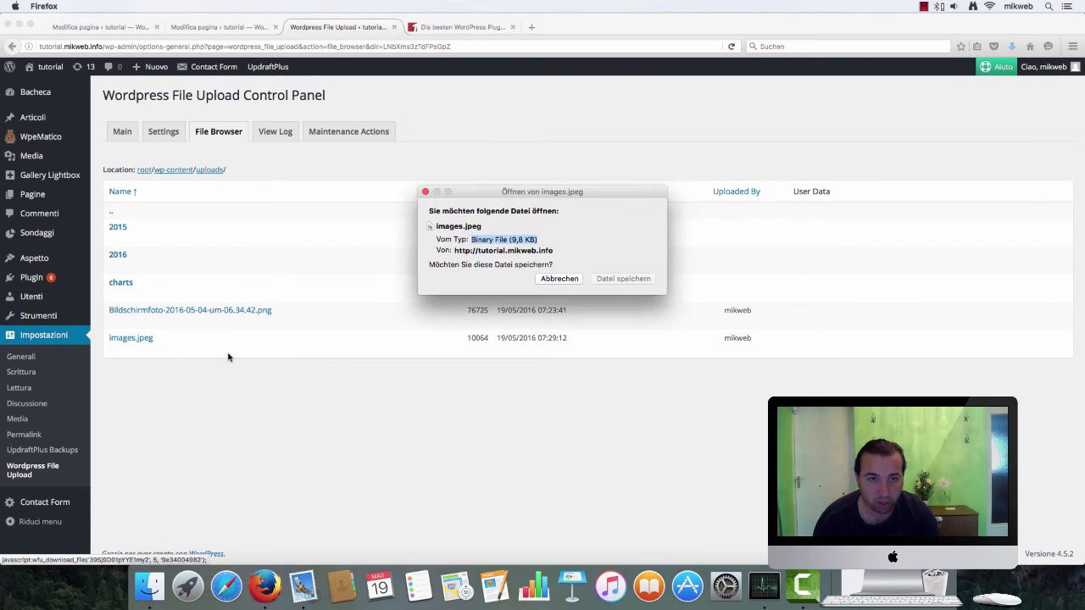
{"action": "left_click", "coordinate": [606, 279]}
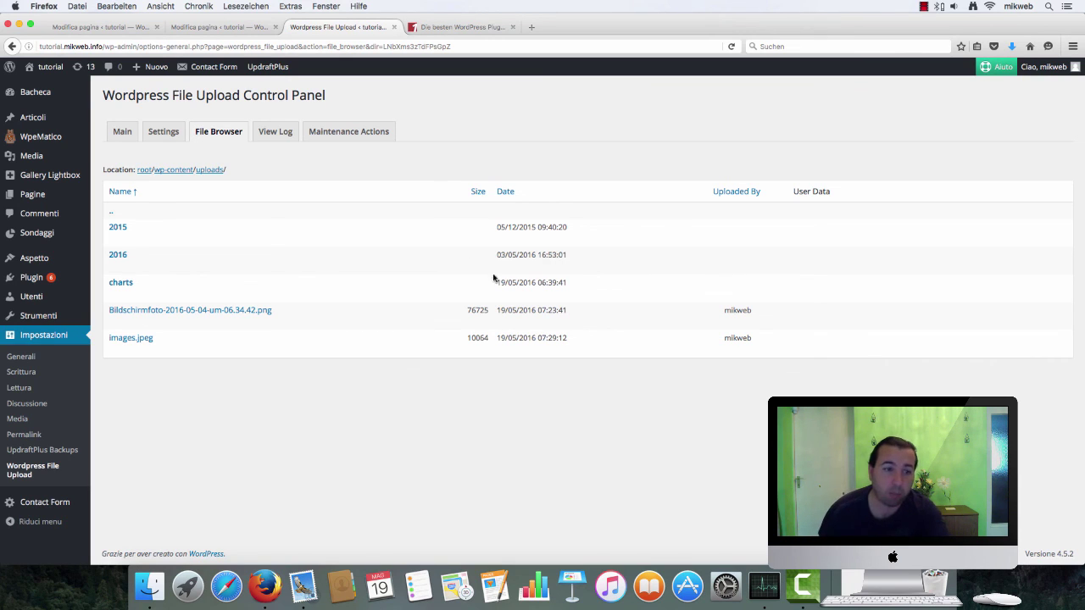
{"action": "mouse_move", "coordinate": [51, 74]}
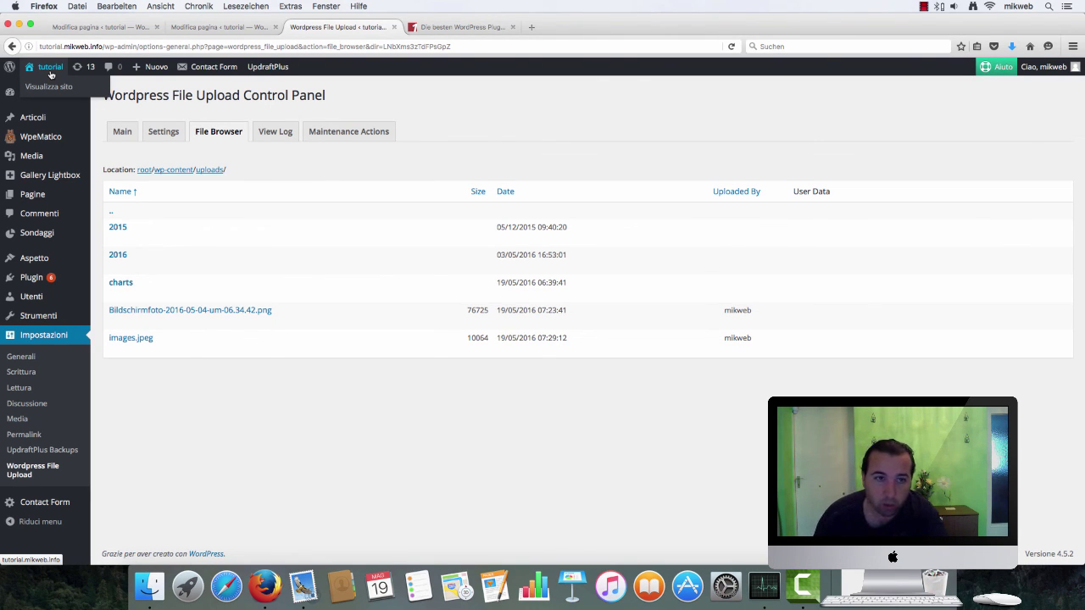
{"action": "left_click", "coordinate": [922, 8]}
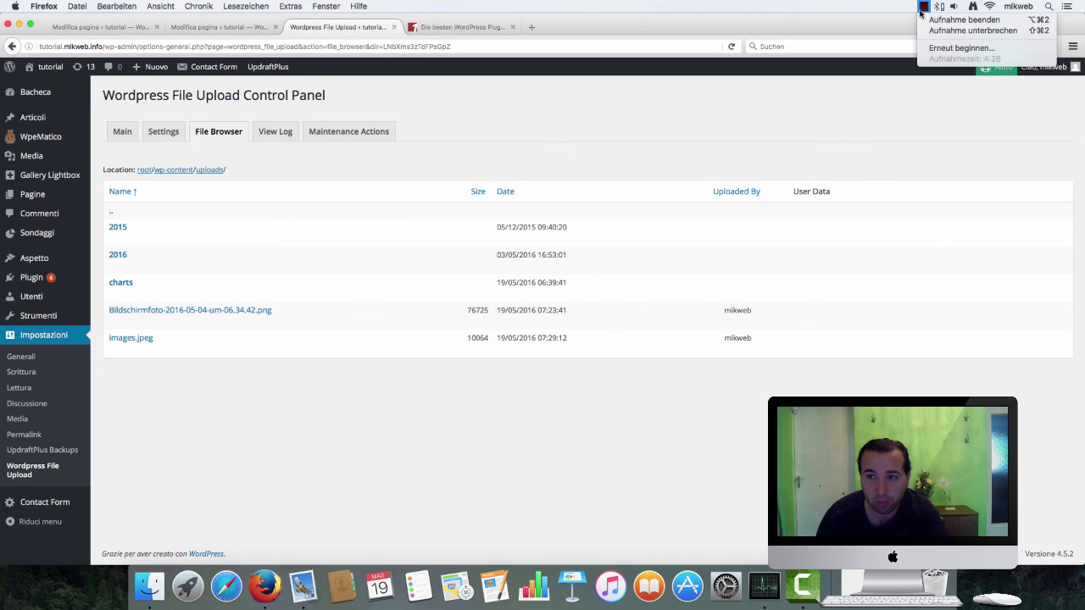